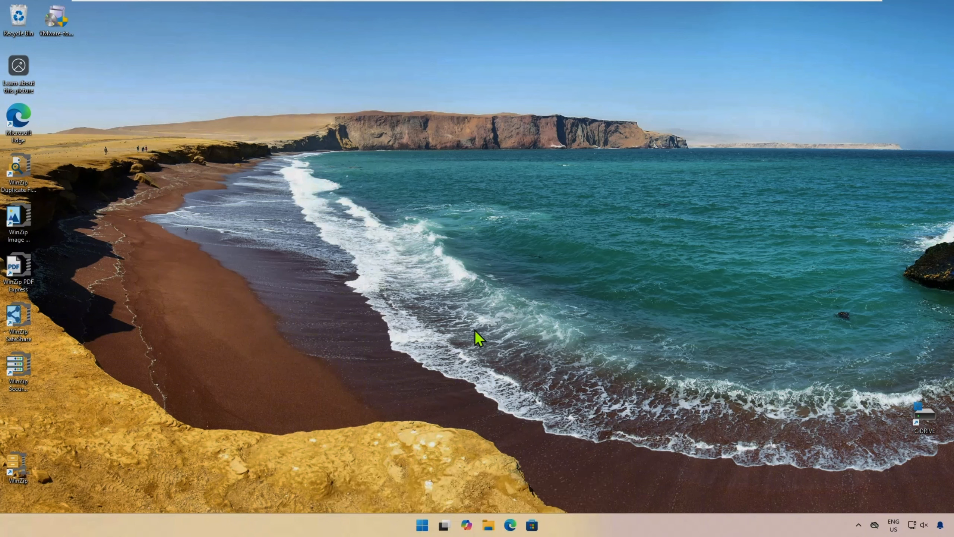
# Step: Open the Display page under System in Windows Settings
pyautogui.click(422, 525)
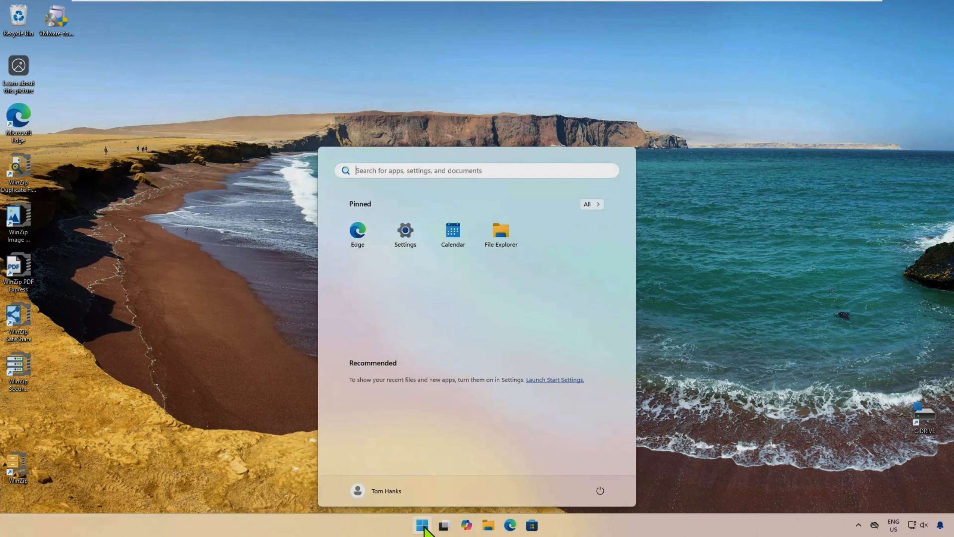
pyautogui.click(412, 234)
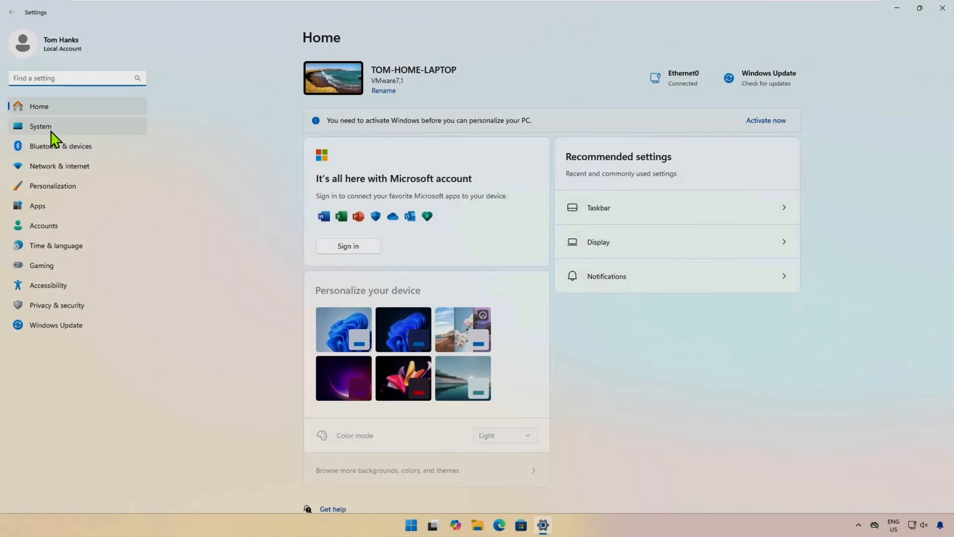
pyautogui.click(50, 131)
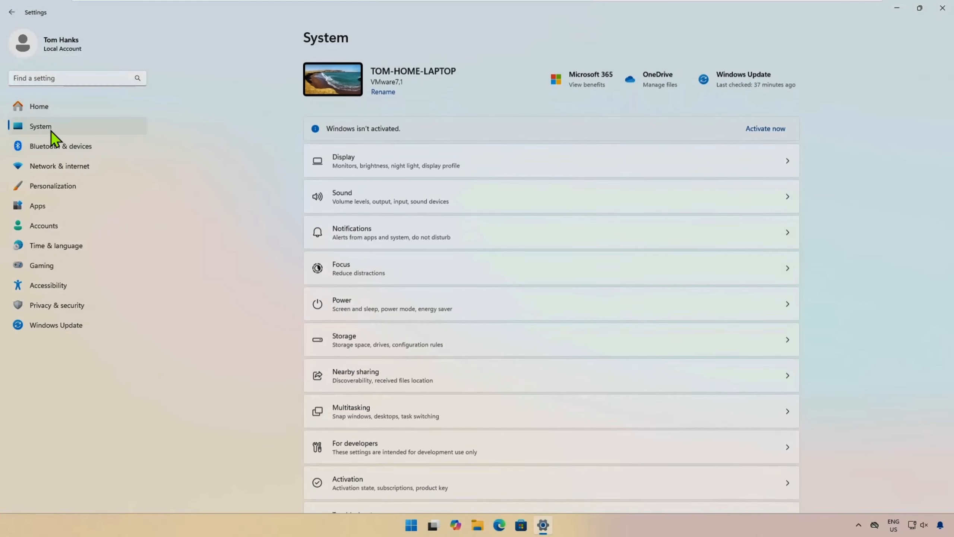
pyautogui.click(395, 162)
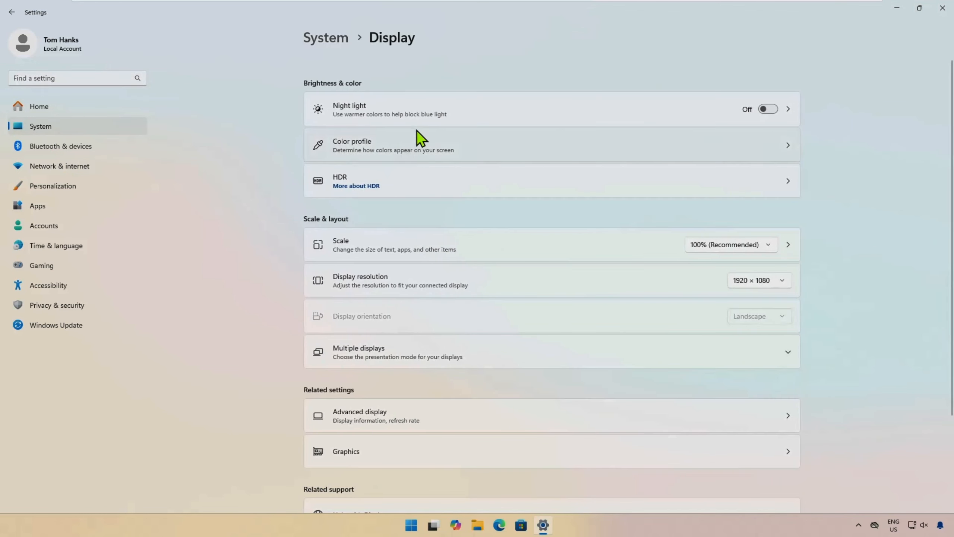
# Step: Minimize Settings and reopen the display settings directly from the desktop
pyautogui.click(897, 7)
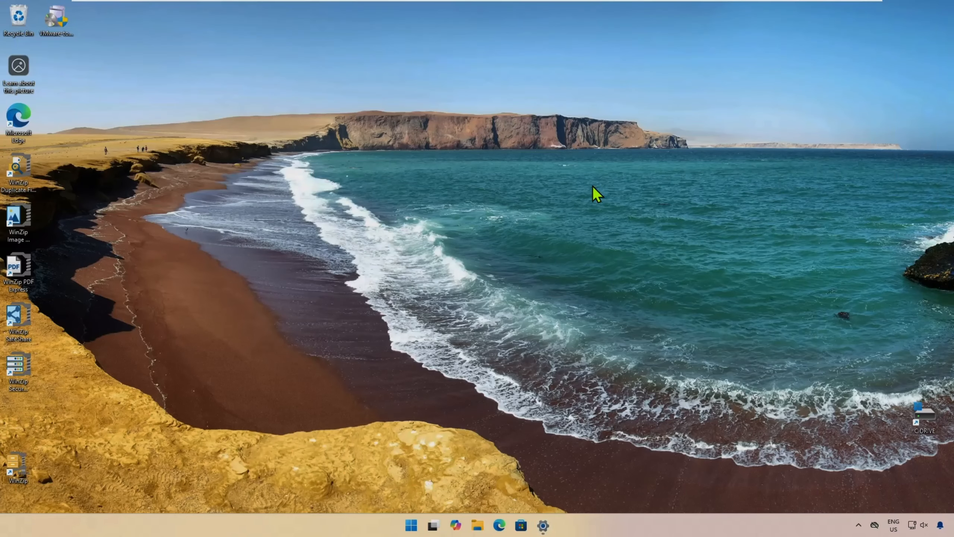
pyautogui.rightClick(404, 194)
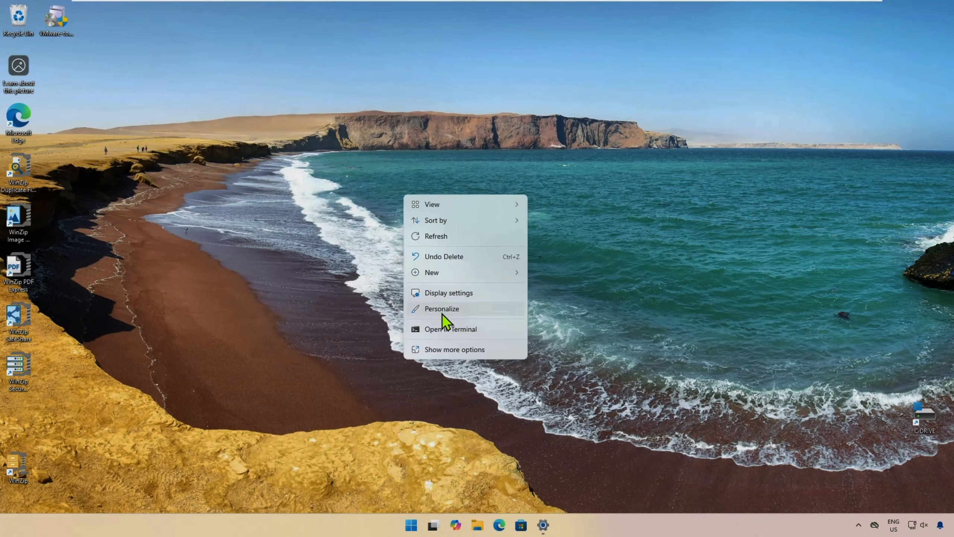
pyautogui.click(456, 296)
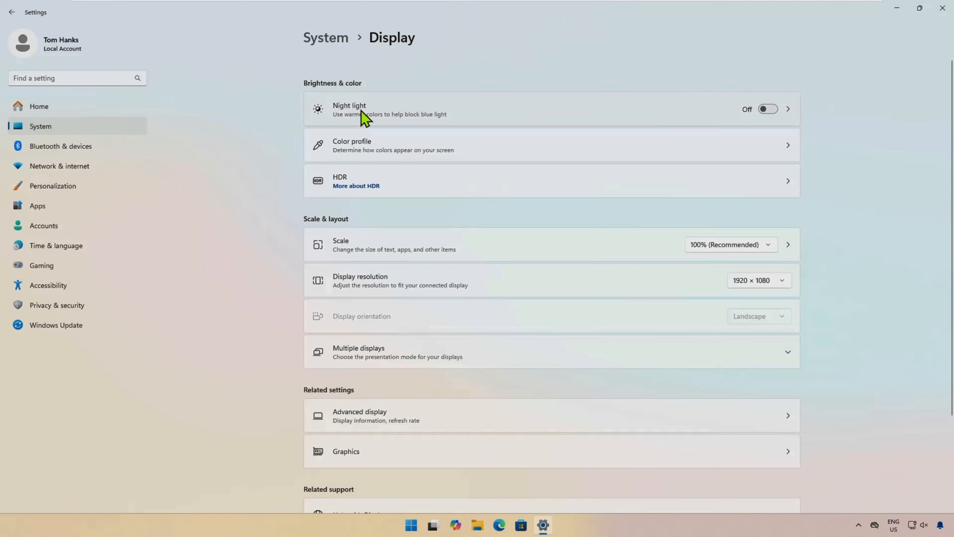
# Step: Turn on Night light and set its strength to about the middle of the range
pyautogui.click(774, 110)
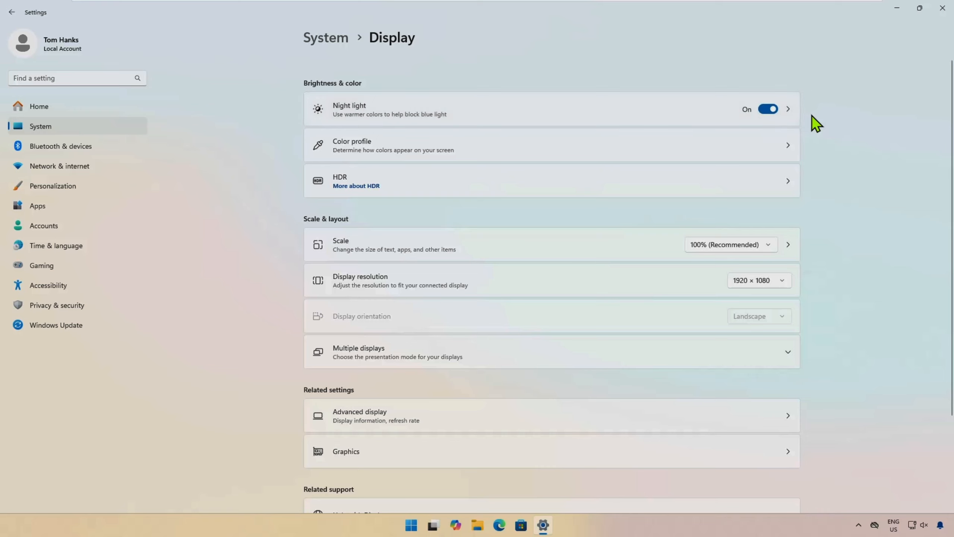
pyautogui.click(790, 111)
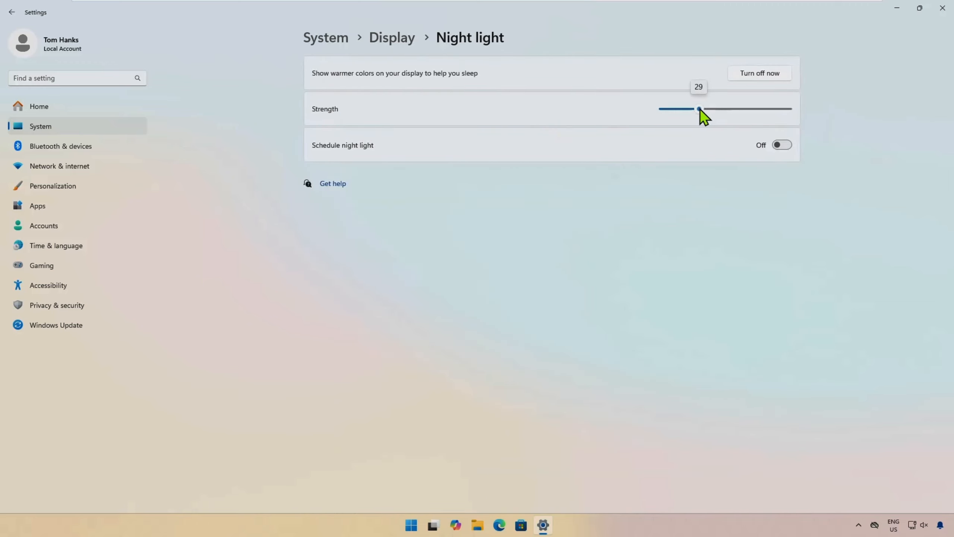
pyautogui.moveTo(733, 107); pyautogui.dragTo(730, 107)
# Step: Enable the Night light schedule with set hours and make it turn on at 9:00 AM
pyautogui.click(785, 147)
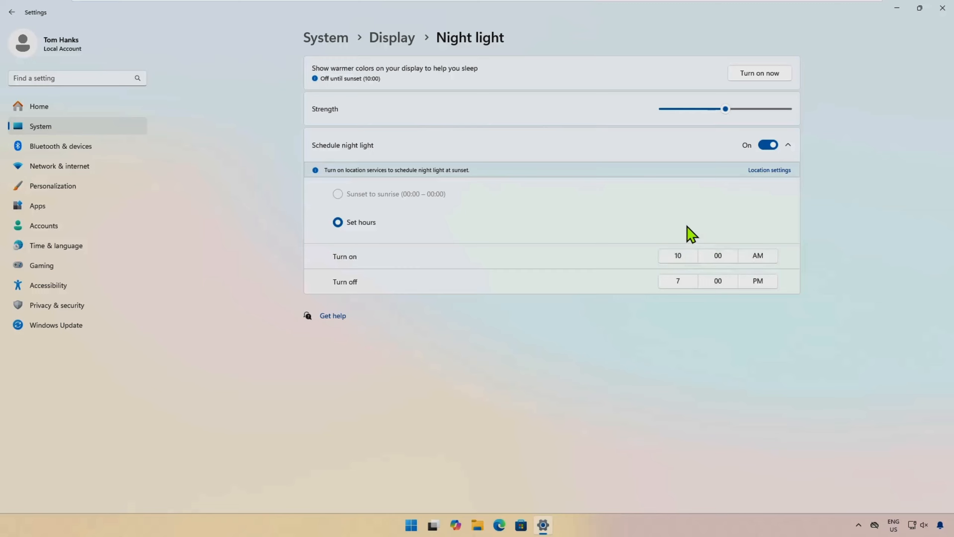
pyautogui.click(684, 255)
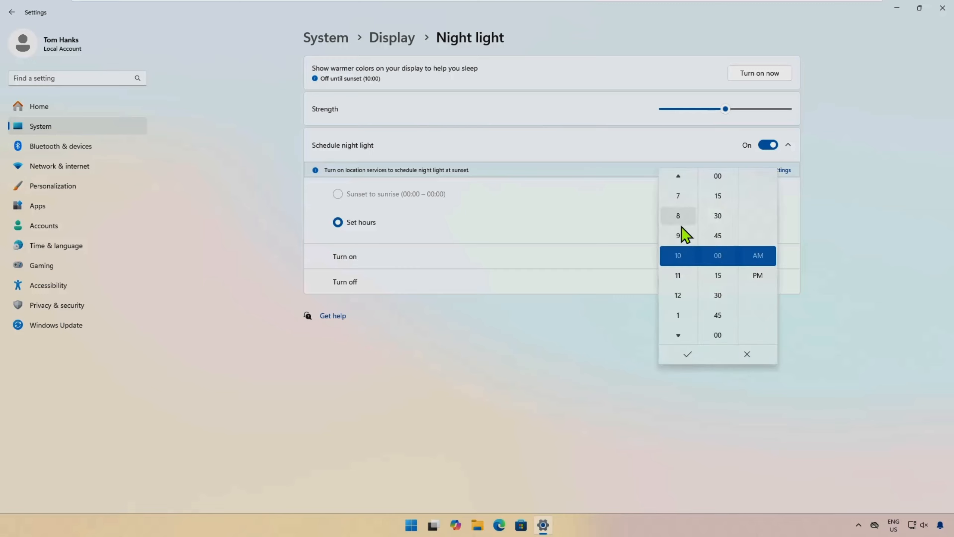
pyautogui.click(679, 276)
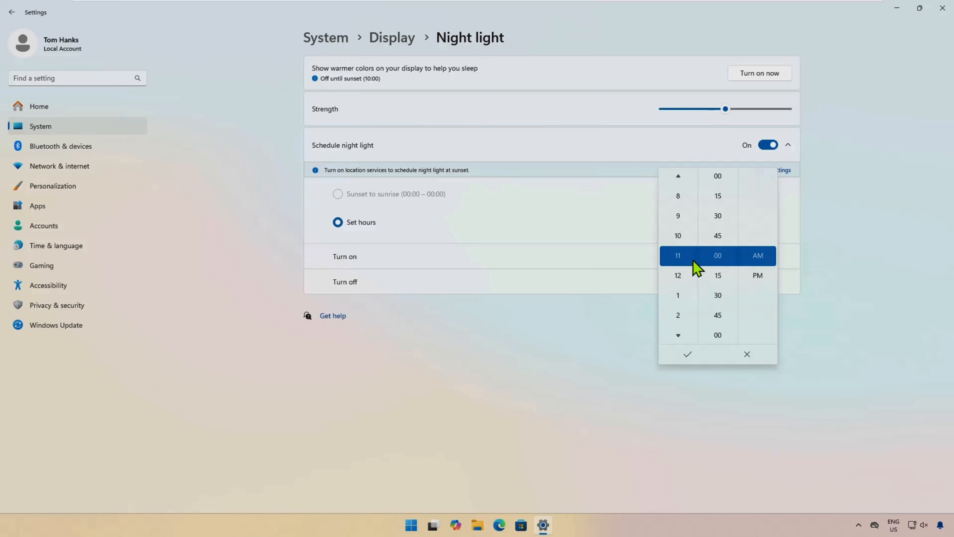
pyautogui.click(683, 218)
pyautogui.click(690, 354)
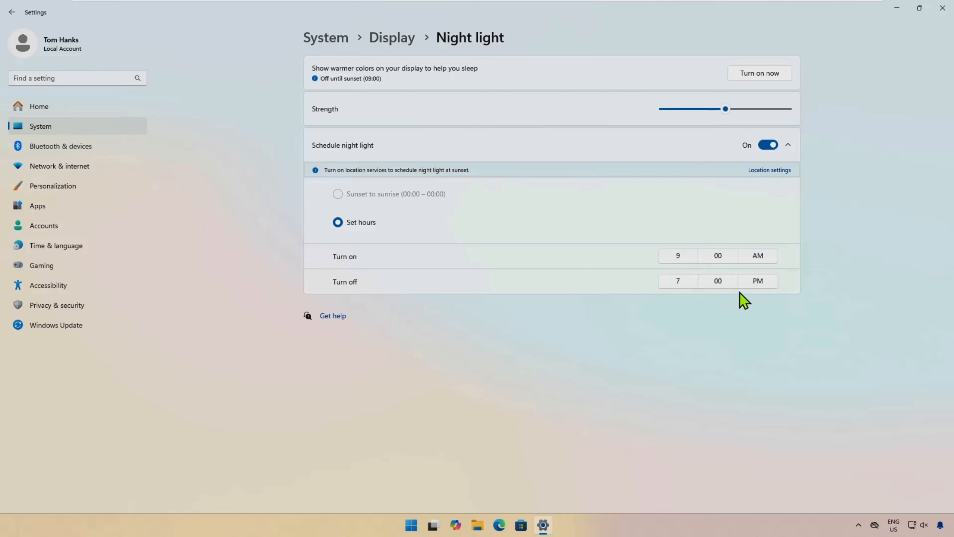
# Step: Set the Night light schedule to turn off at 11:00 PM, and return to the Display page
pyautogui.click(689, 280)
pyautogui.click(677, 338)
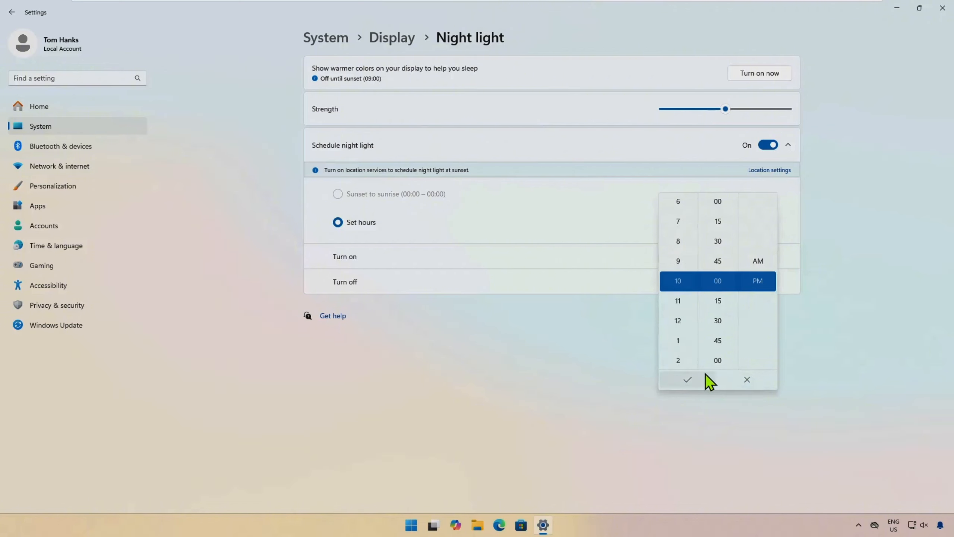
pyautogui.click(679, 320)
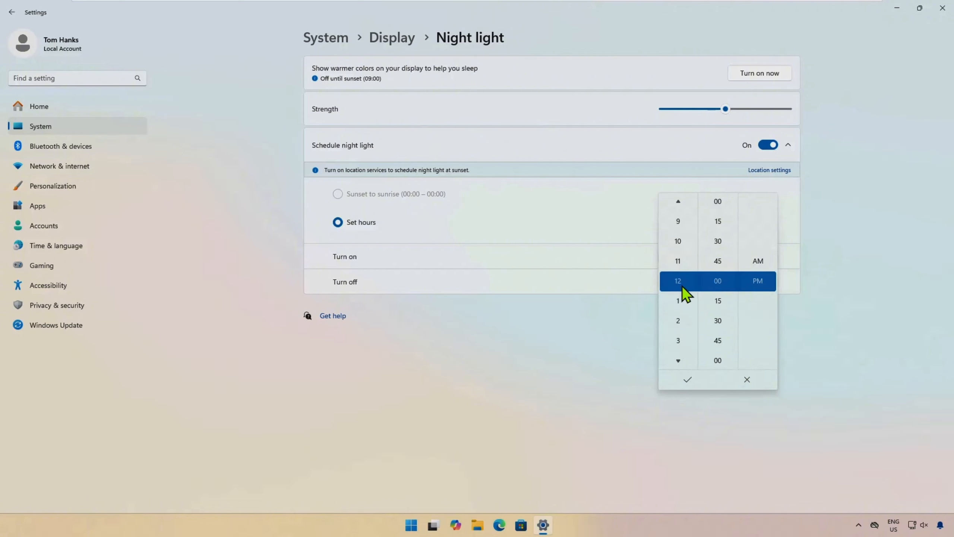
pyautogui.click(678, 260)
pyautogui.click(723, 240)
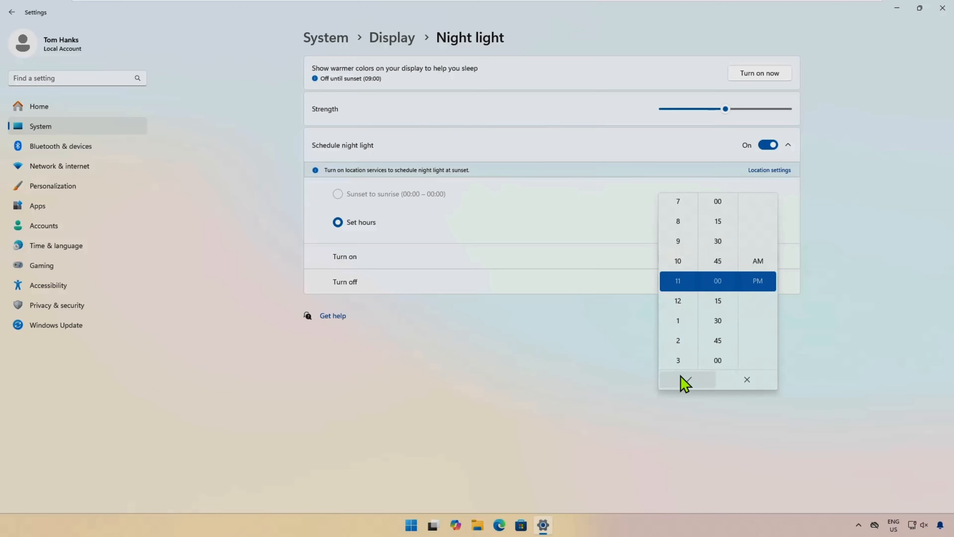
pyautogui.click(692, 377)
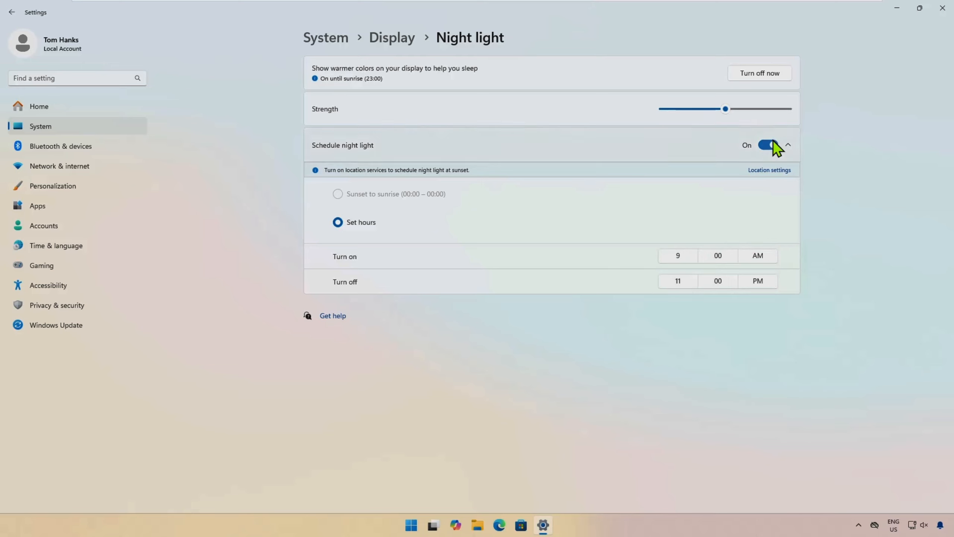
pyautogui.click(392, 38)
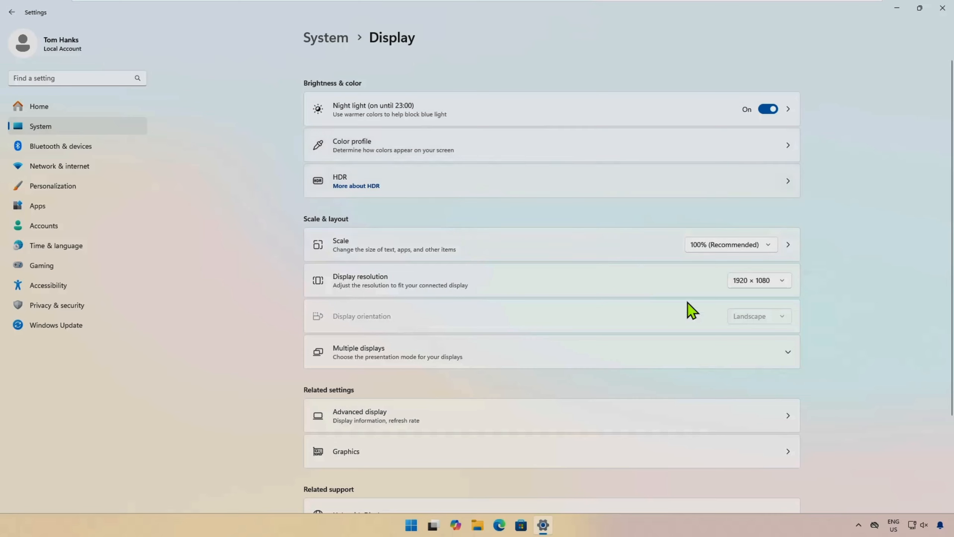
# Step: Change the display resolution to 1280 × 720 and keep the changes
pyautogui.click(780, 280)
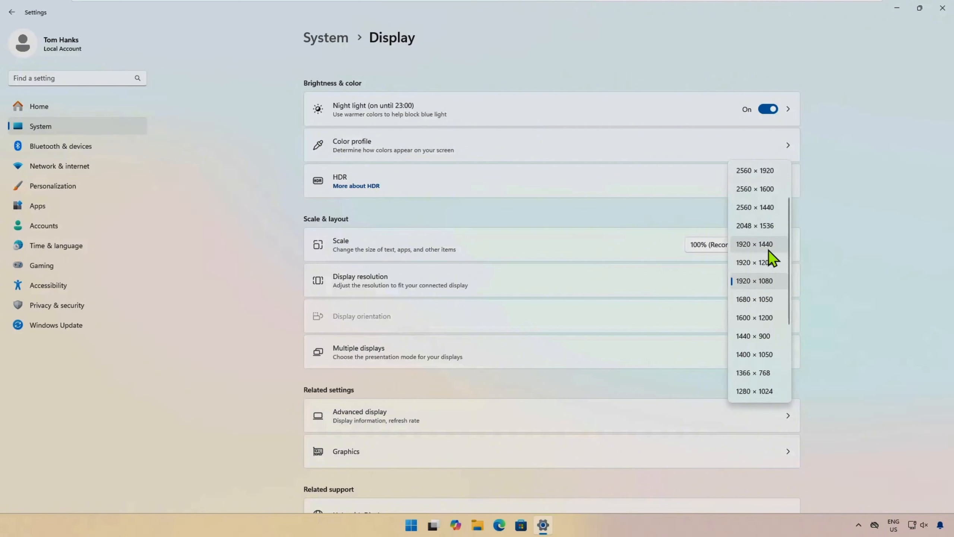
pyautogui.scroll(-1, 768, 251)
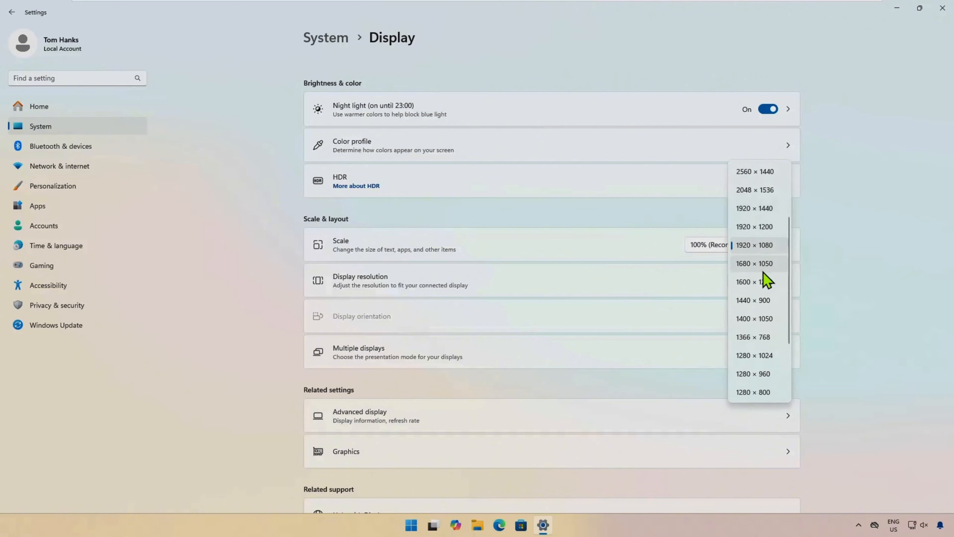
pyautogui.scroll(-2, 763, 272)
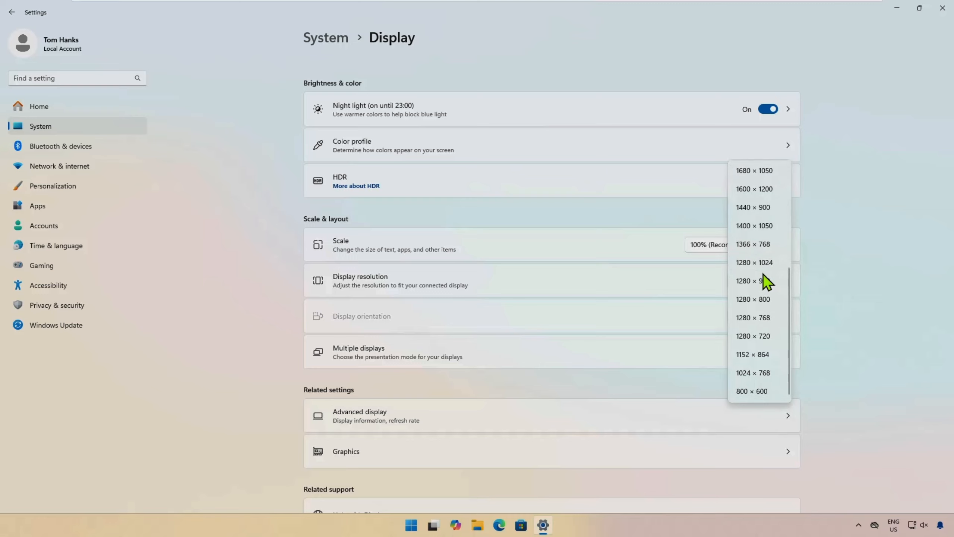
pyautogui.click(754, 336)
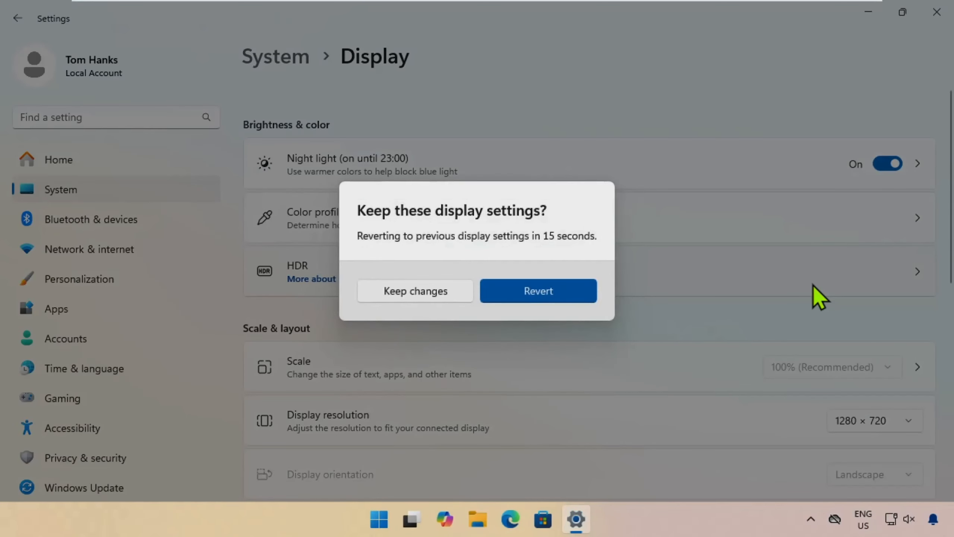
pyautogui.click(423, 287)
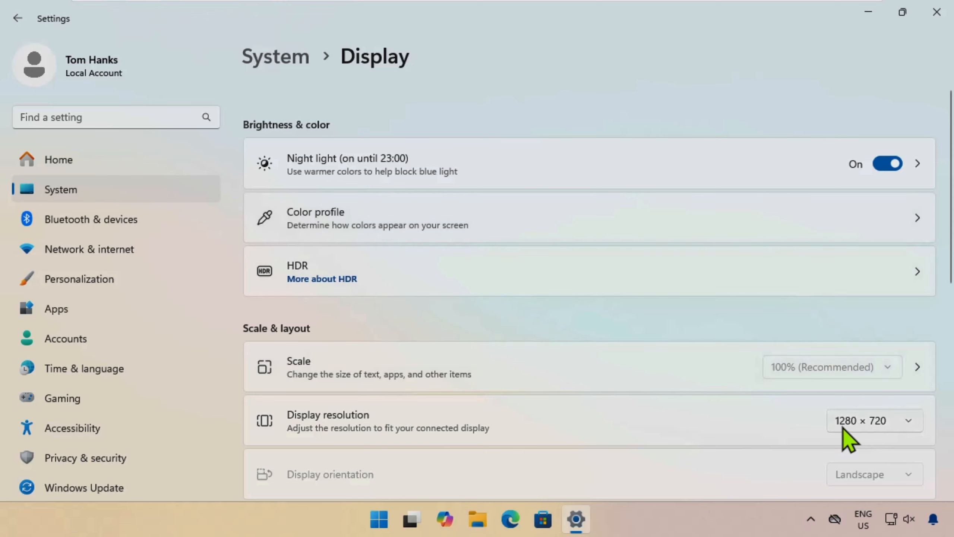
# Step: Change the display resolution to 1280 × 768 and keep the changes
pyautogui.click(909, 424)
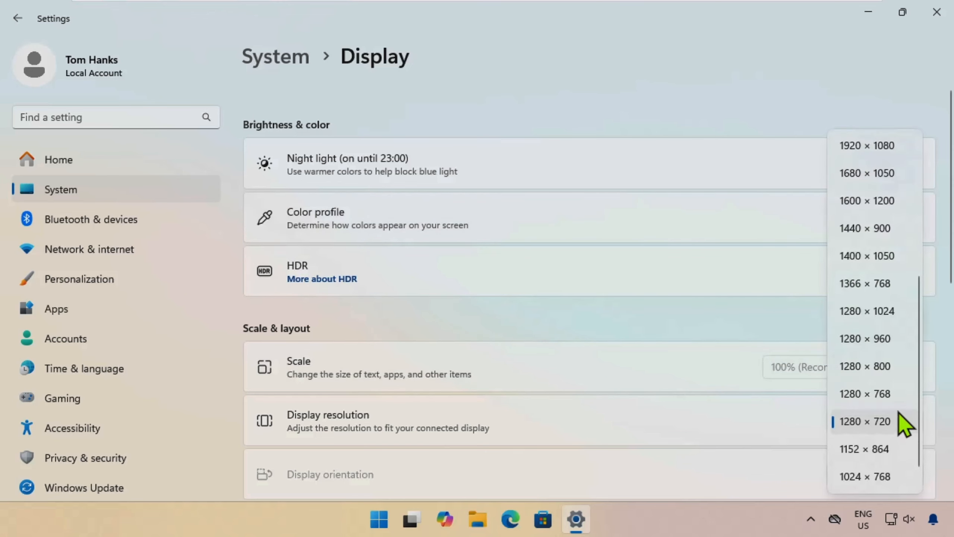
pyautogui.click(871, 394)
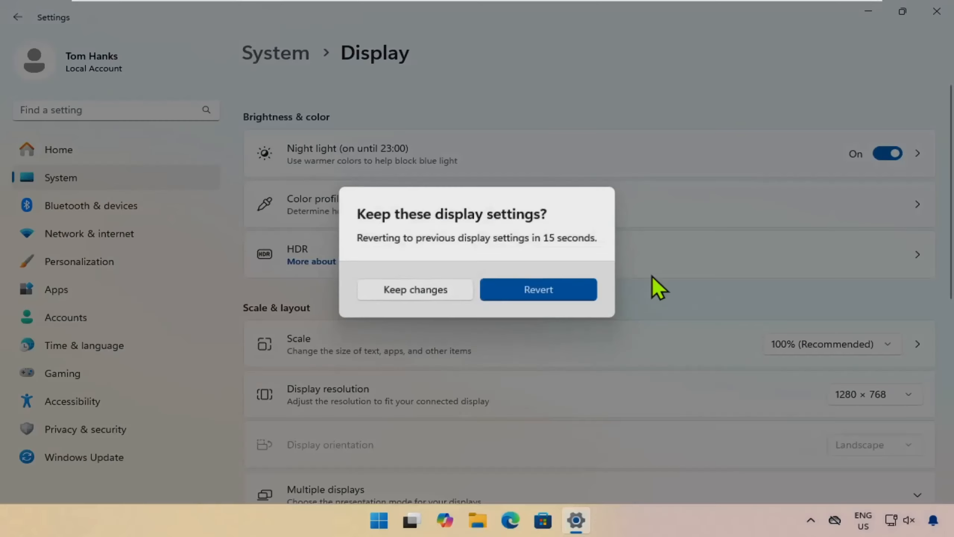
pyautogui.click(443, 287)
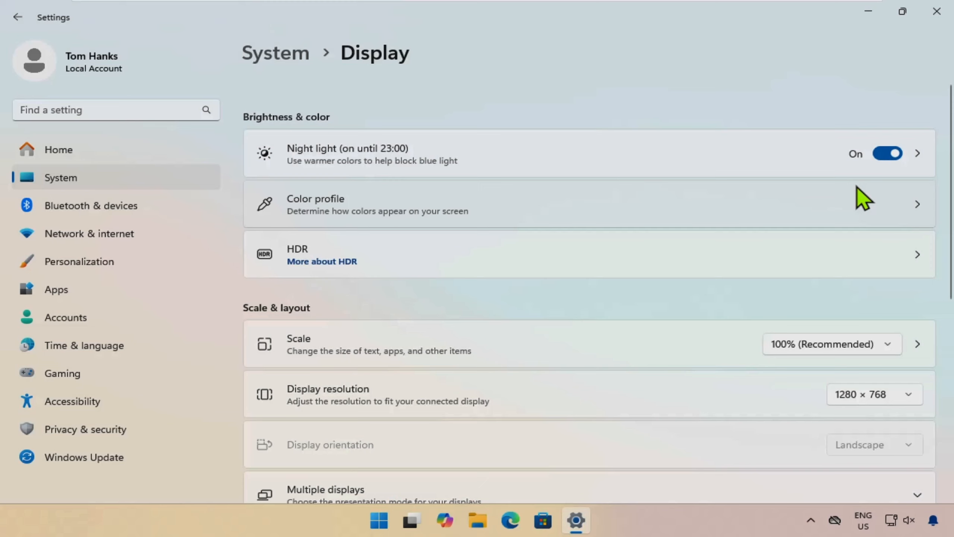
# Step: Set the display resolution to 1920 × 1080 and keep the changes
pyautogui.click(911, 403)
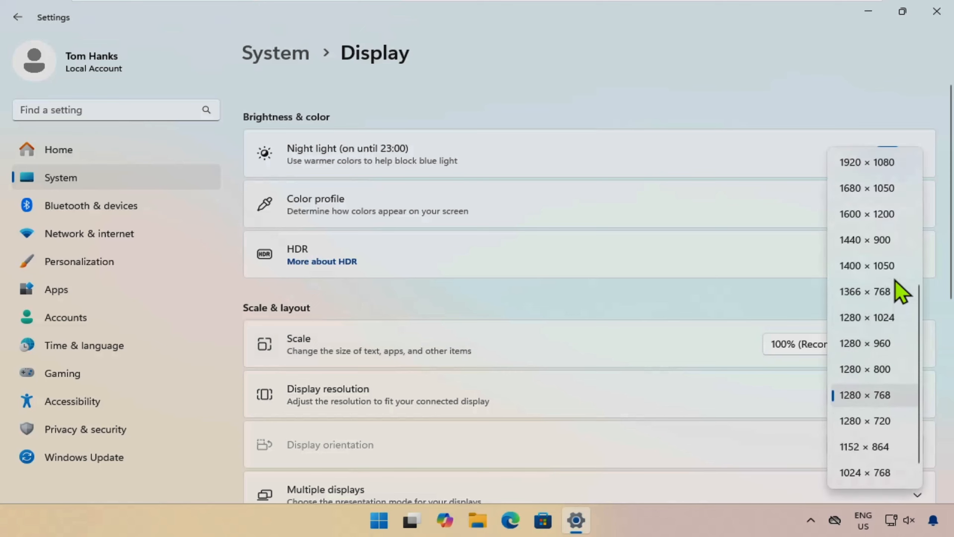
pyautogui.scroll(1, 898, 285)
pyautogui.scroll(2, 895, 279)
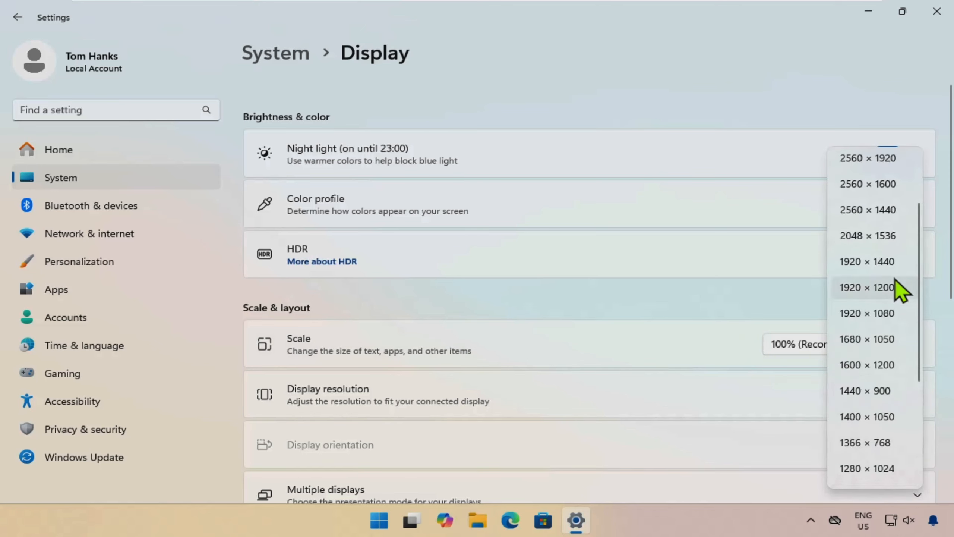
pyautogui.scroll(-3, 883, 381)
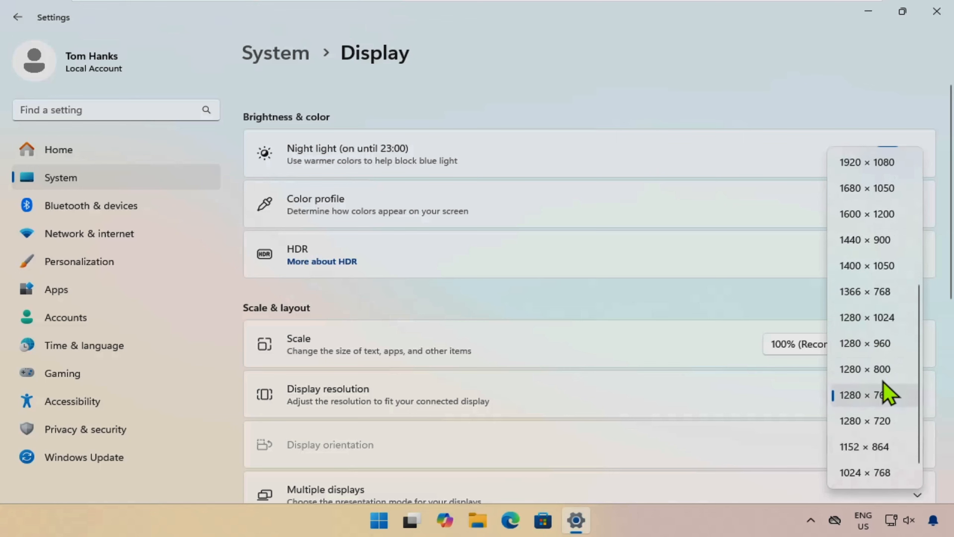
pyautogui.scroll(5, 884, 383)
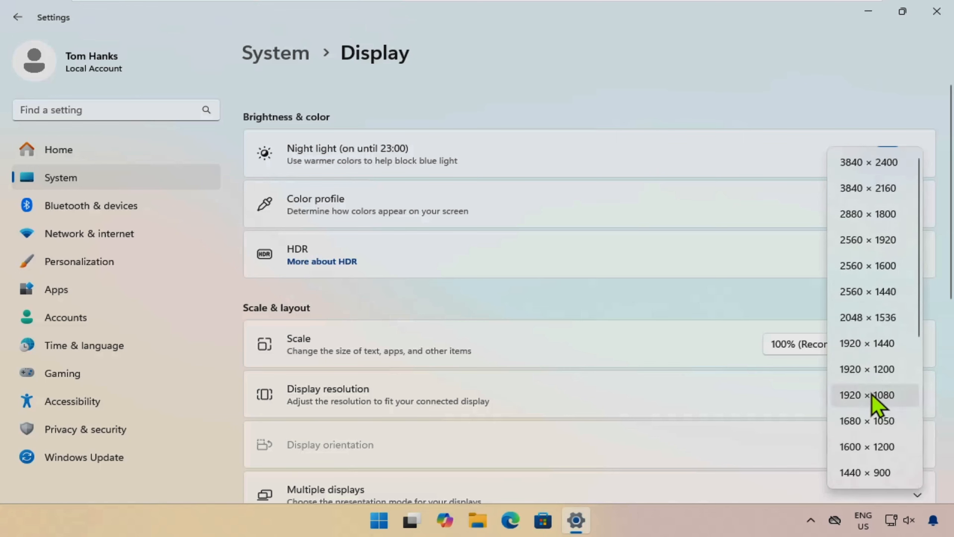
pyautogui.click(871, 394)
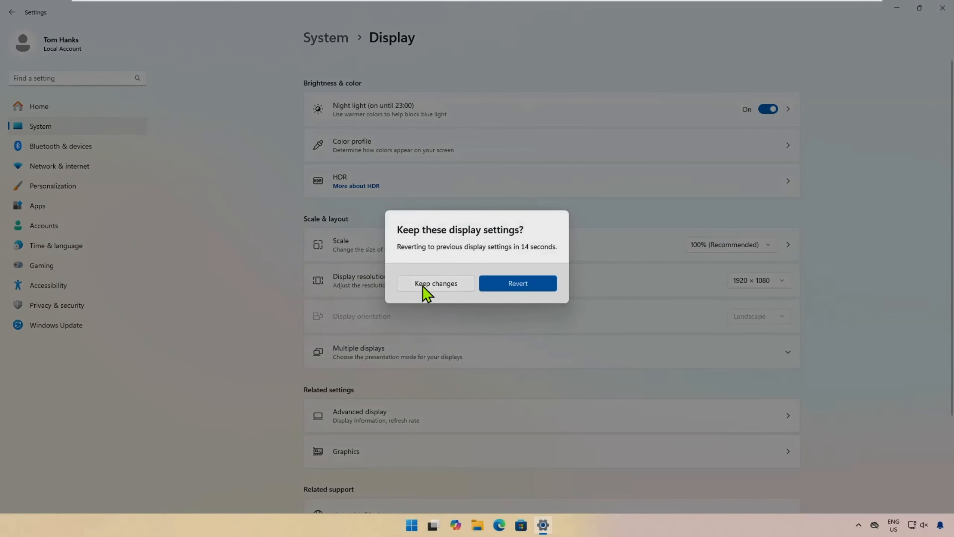
pyautogui.click(421, 286)
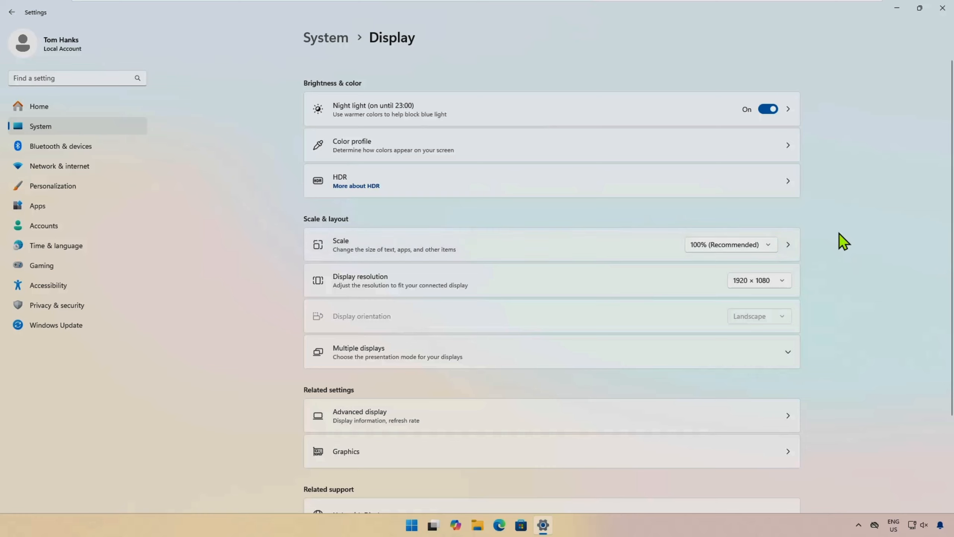
# Step: Set the display scale for text, apps and other items to 125%
pyautogui.click(771, 247)
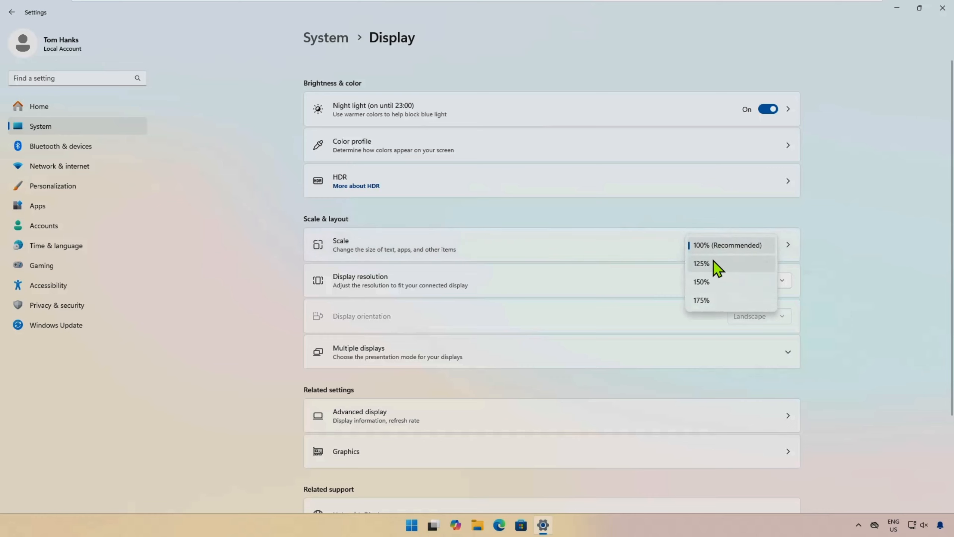
pyautogui.click(711, 263)
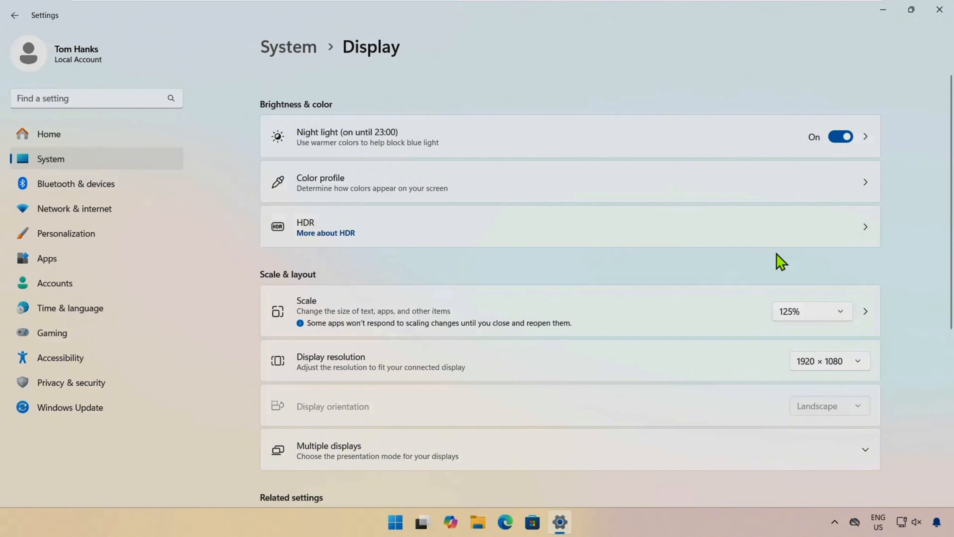
# Step: Try the display scale for text, apps and other items at 150% and at 175%
pyautogui.click(842, 310)
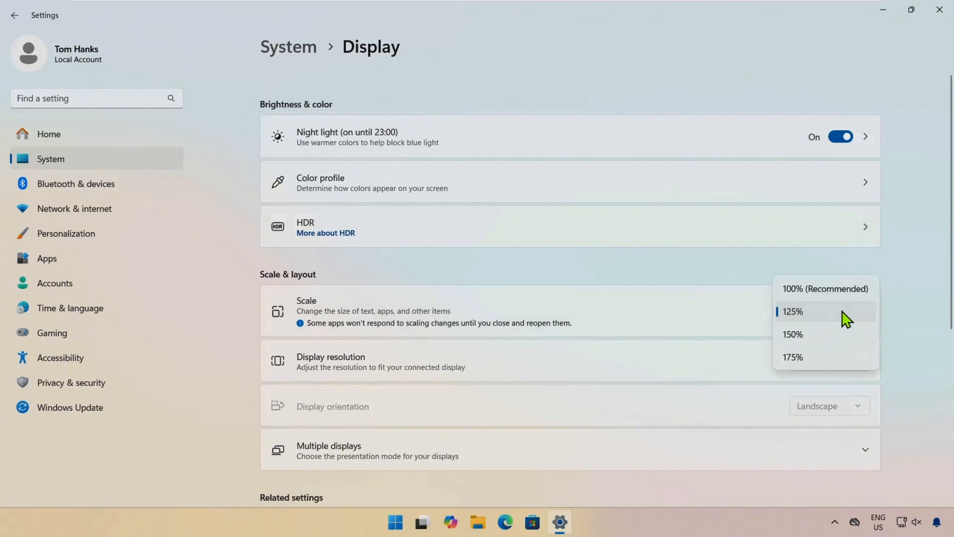
pyautogui.click(811, 339)
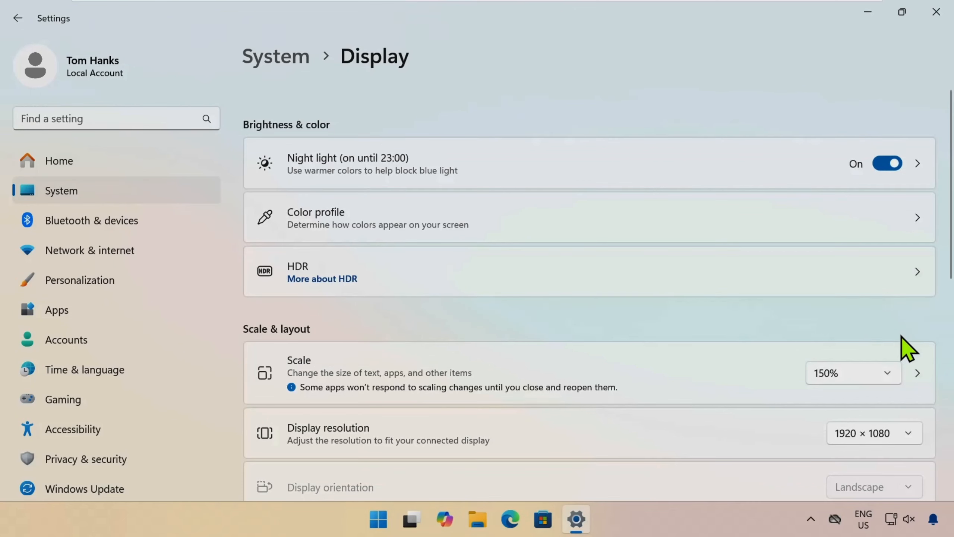
pyautogui.click(873, 374)
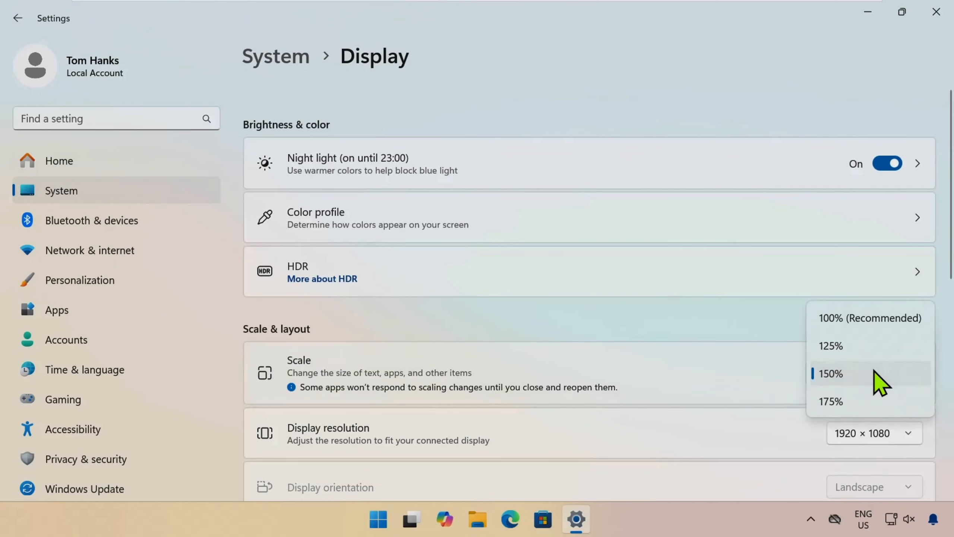
pyautogui.click(836, 403)
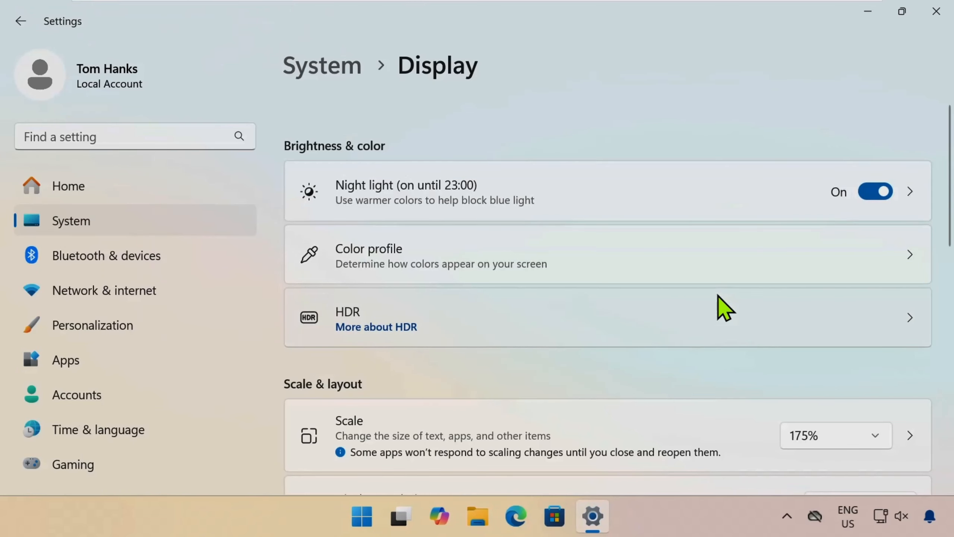
# Step: Set the display scale for text, apps and other items to 100% (Recommended)
pyautogui.scroll(-3, 717, 295)
pyautogui.click(824, 313)
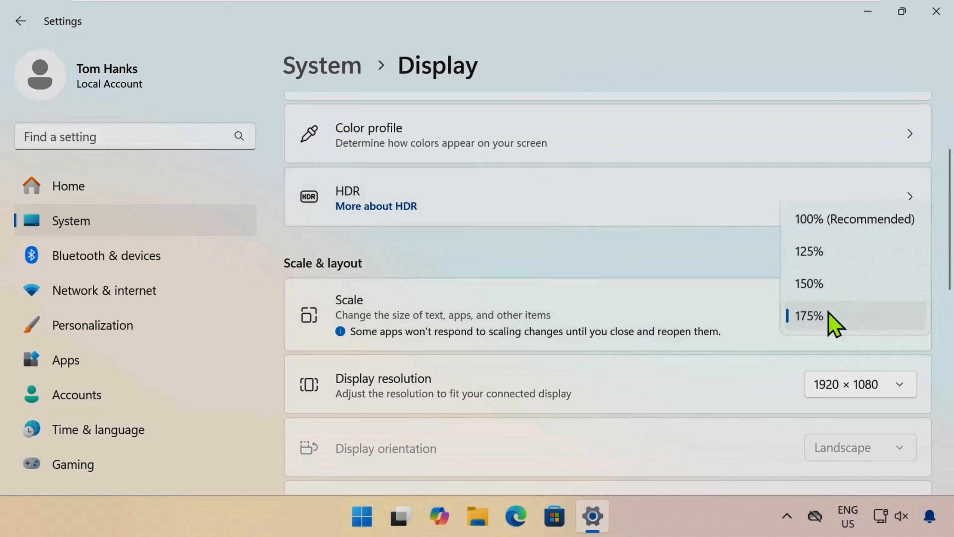
pyautogui.click(843, 222)
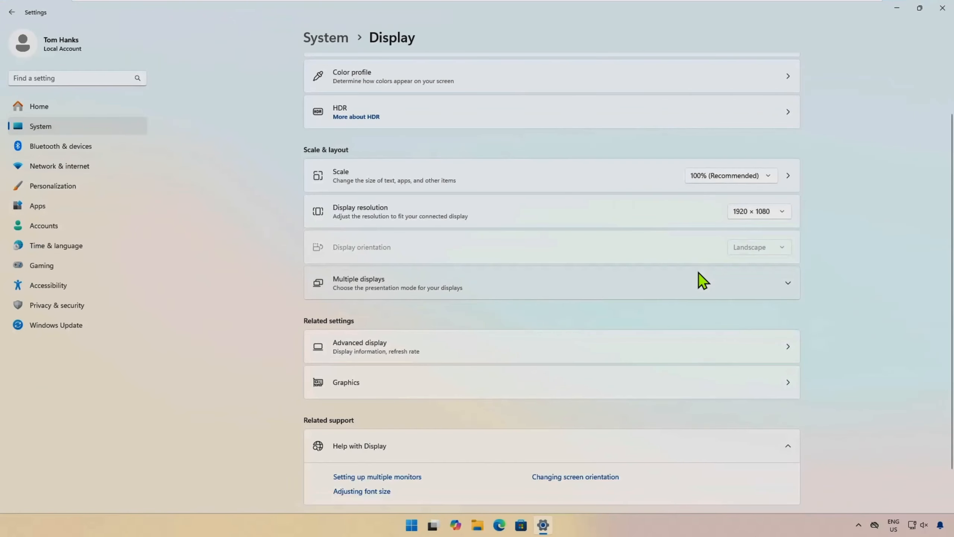
# Step: Review the HDR capabilities and the advanced display information with its refresh rate options, returning to the Display settings
pyautogui.scroll(2, 868, 177)
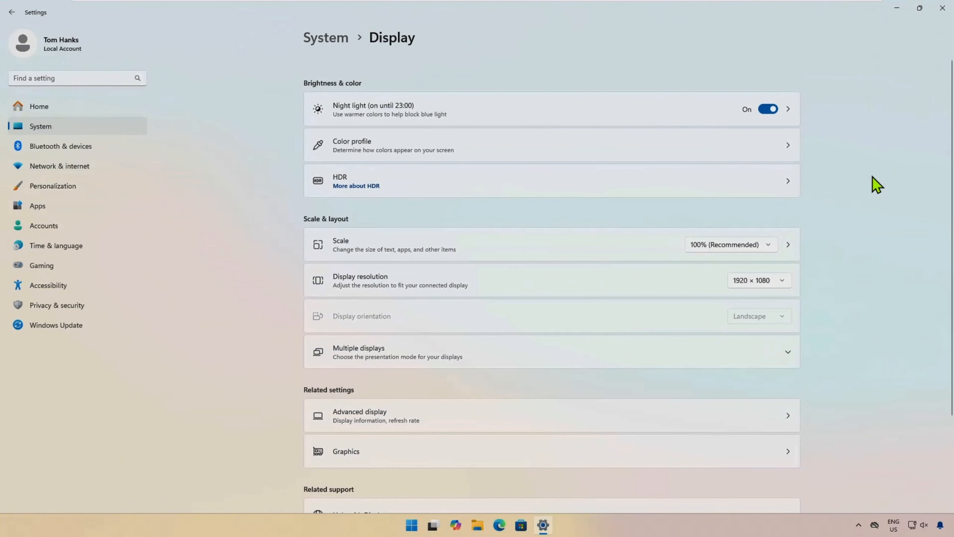
pyautogui.click(791, 180)
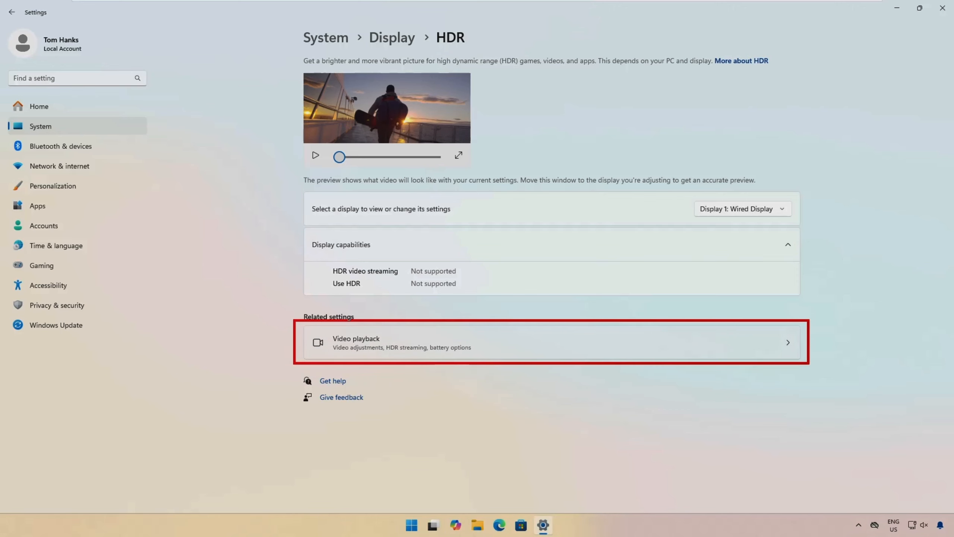
pyautogui.click(392, 36)
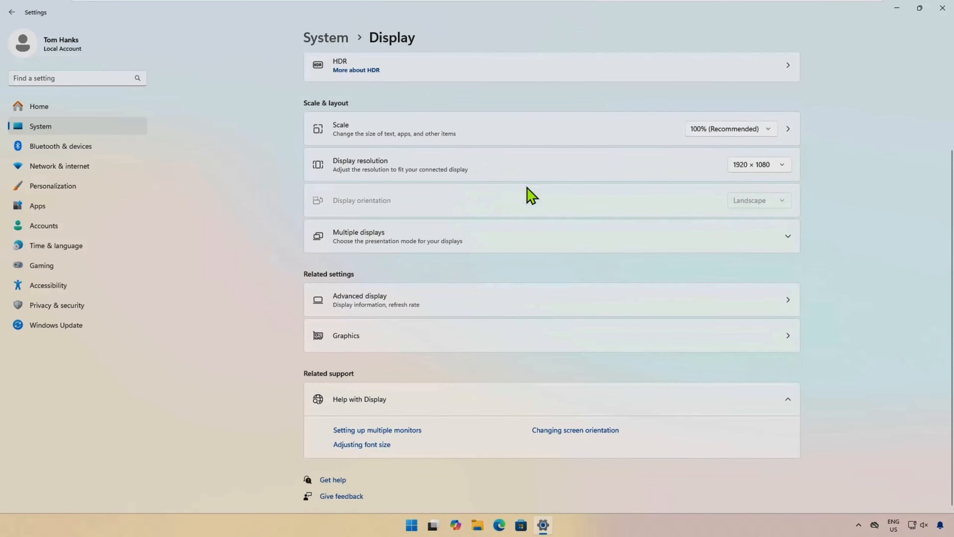
pyautogui.click(785, 299)
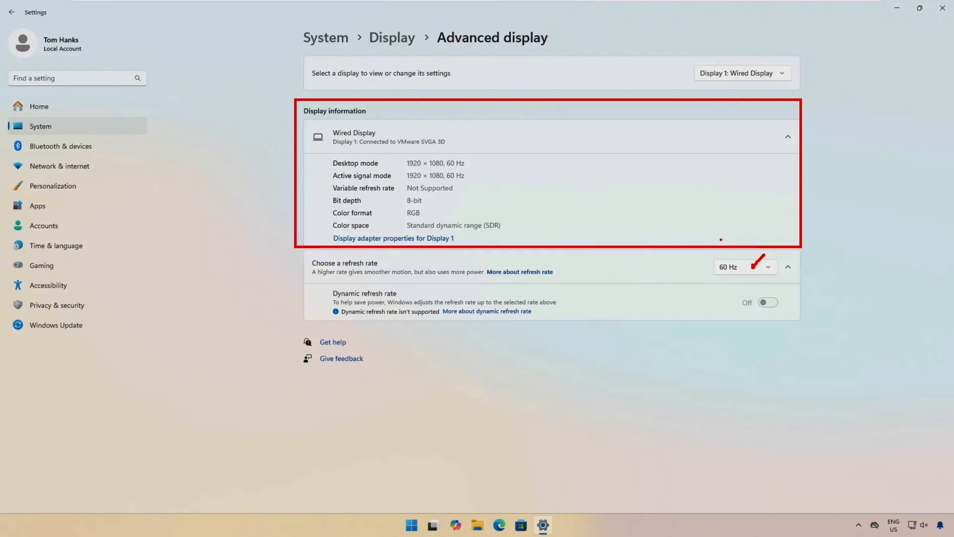
pyautogui.click(392, 37)
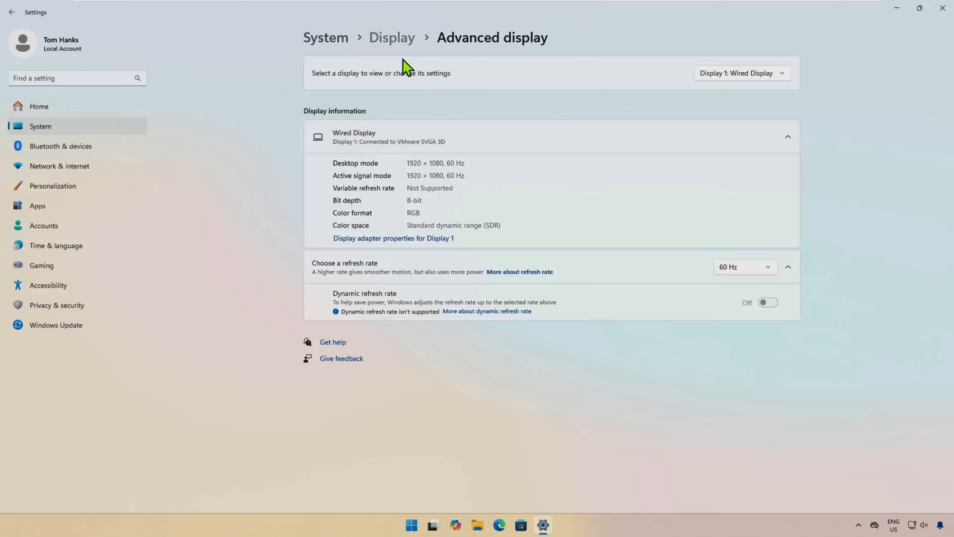
# Step: Expand the Multiple displays options and run detection of other connected displays
pyautogui.scroll(-3, 490, 212)
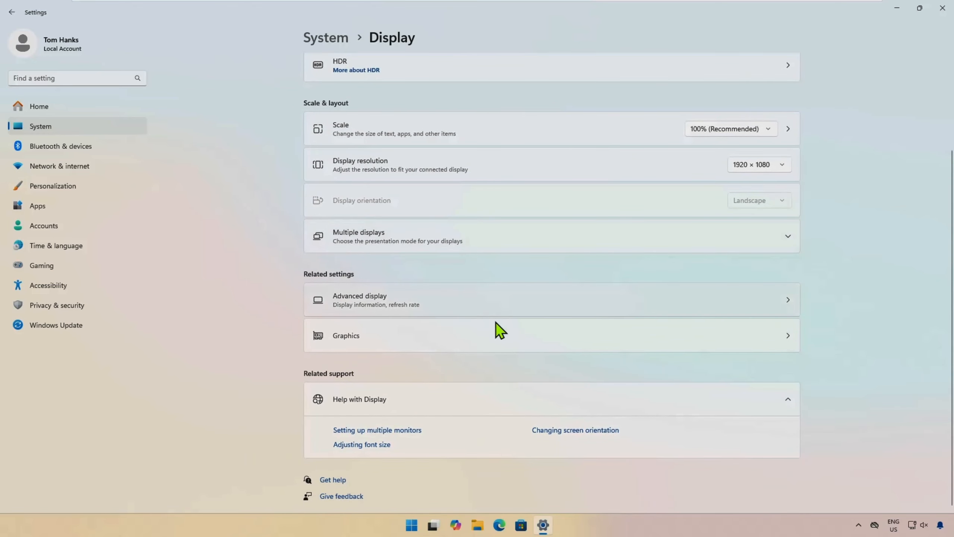
pyautogui.click(482, 234)
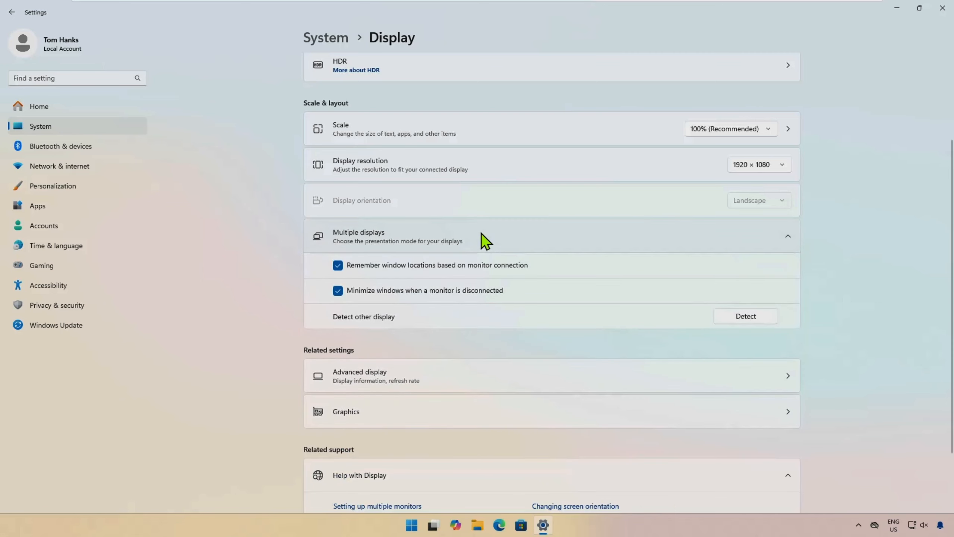
pyautogui.click(752, 315)
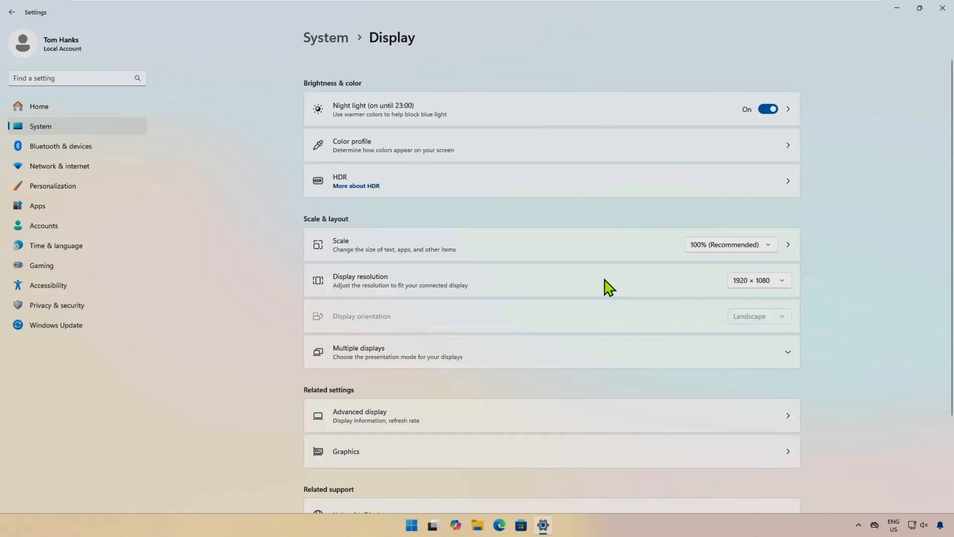
# Step: Minimize the Settings window and open Device Manager
pyautogui.click(898, 8)
pyautogui.rightClick(411, 524)
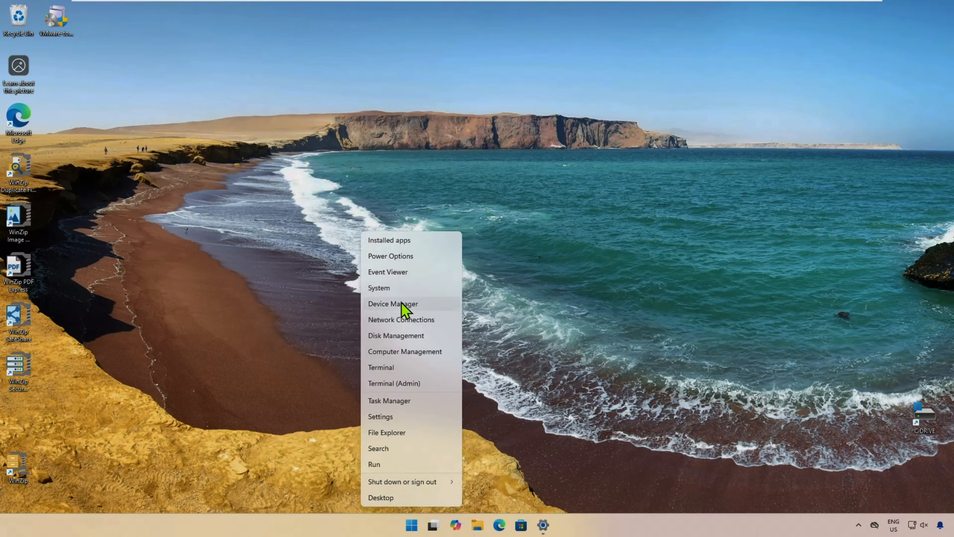
pyautogui.click(659, 315)
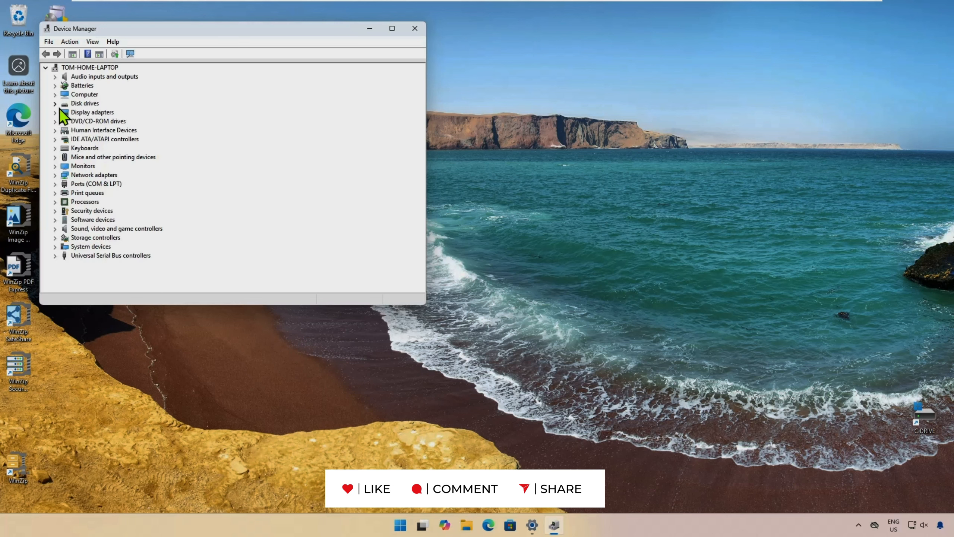
# Step: Expand the Display adapters category, maximize Device Manager and select the VMware SVGA 3D adapter
pyautogui.click(56, 113)
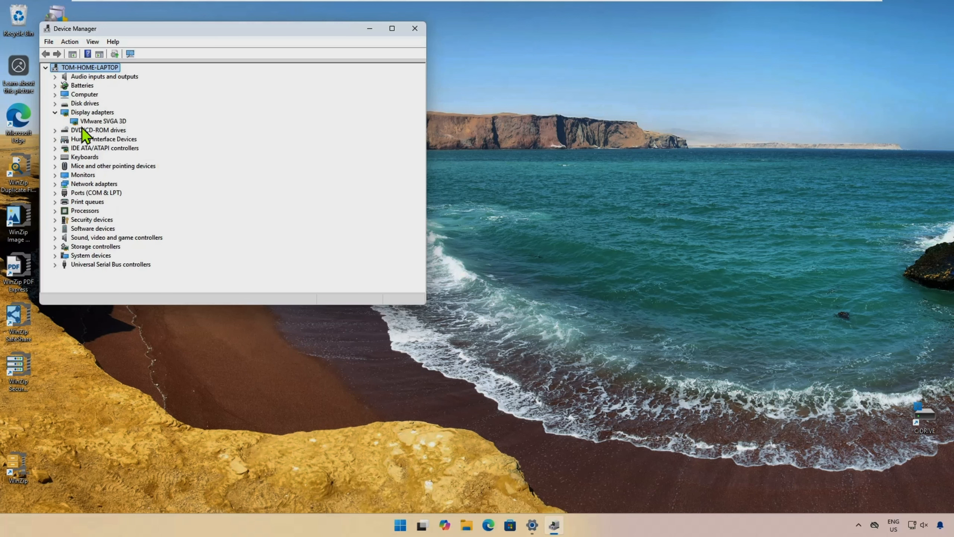
pyautogui.click(392, 29)
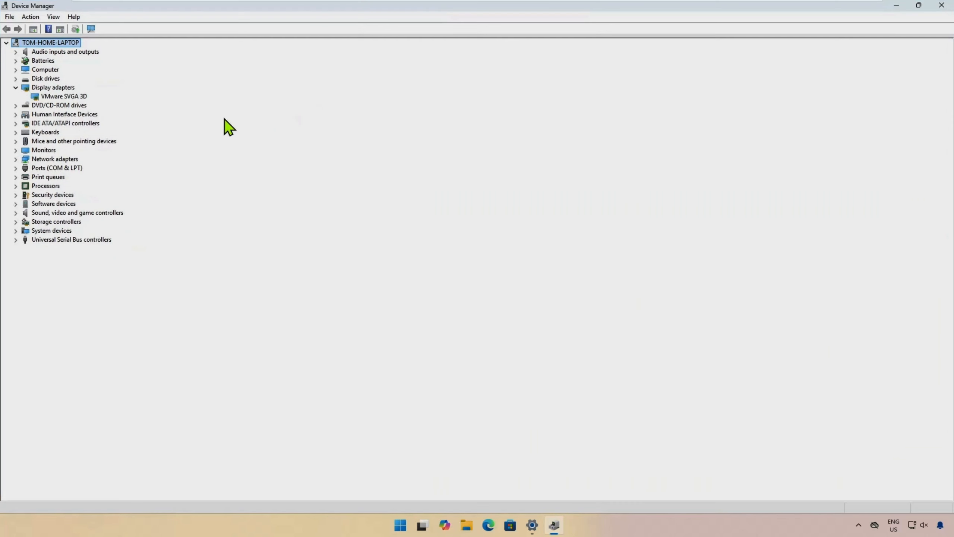
pyautogui.click(78, 97)
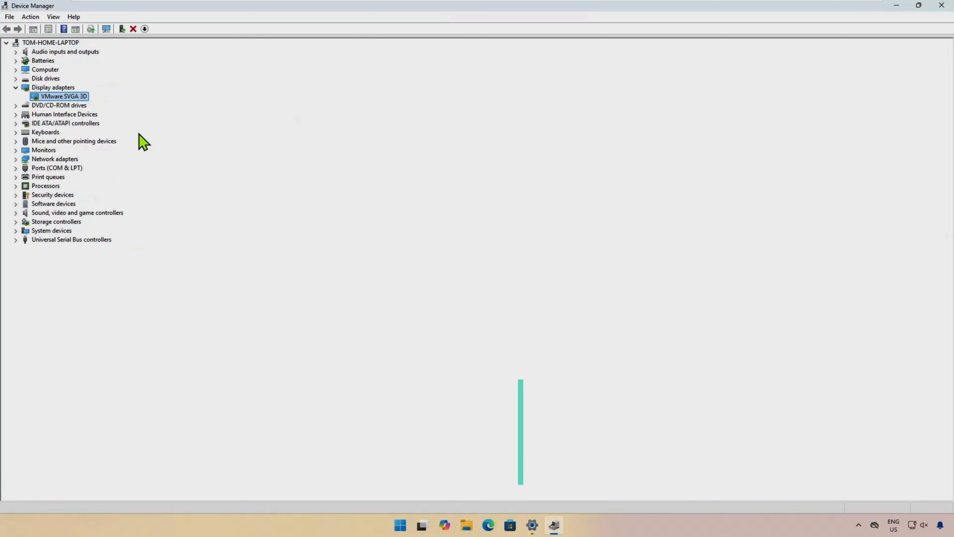